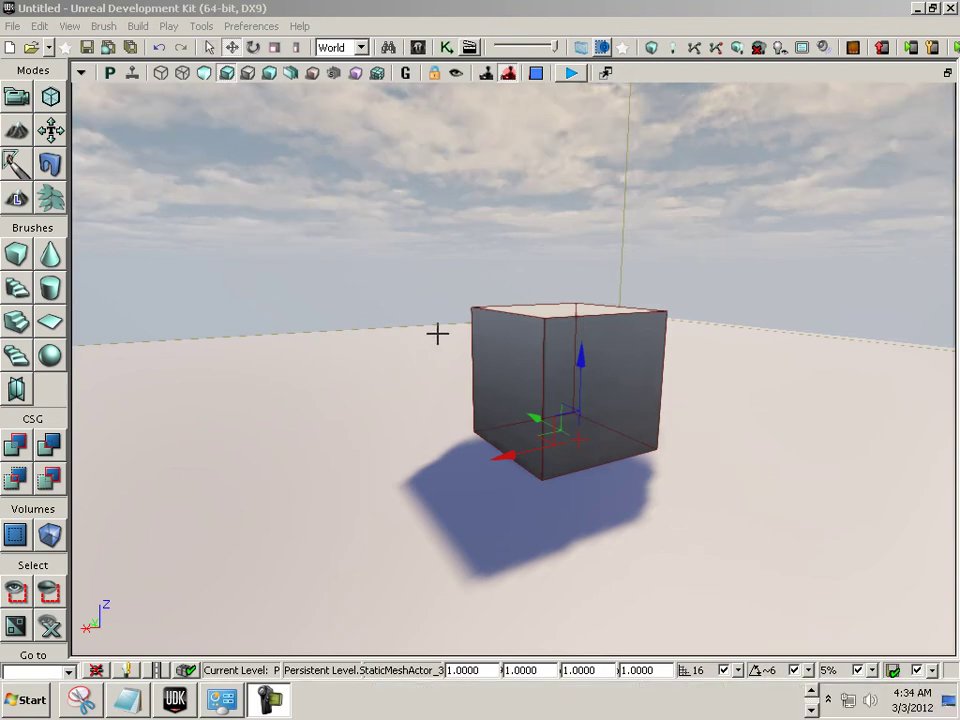
Step: Fly and turn the camera around the cube, dipping below the floor and back
mouse_move(437, 332)
left_mouse_down()
mouse_move(306, 313)
mouse_move(626, 338)
mouse_move(627, 251)
mouse_move(270, 195)
mouse_move(118, 208)
mouse_move(452, 332)
left_mouse_up()
mouse_move(393, 314)
left_mouse_down()
mouse_move(688, 345)
mouse_move(201, 298)
mouse_move(231, 300)
left_mouse_up()
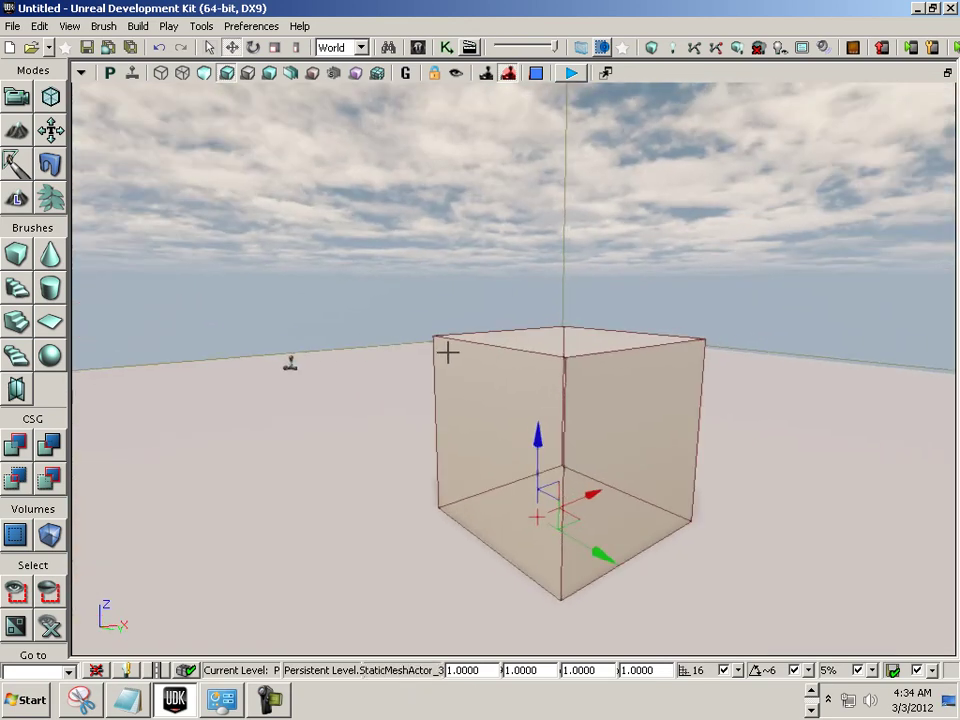
mouse_move(453, 351)
left_mouse_down()
mouse_move(454, 364)
mouse_move(467, 364)
mouse_move(452, 343)
mouse_move(437, 356)
mouse_move(465, 358)
left_mouse_up()
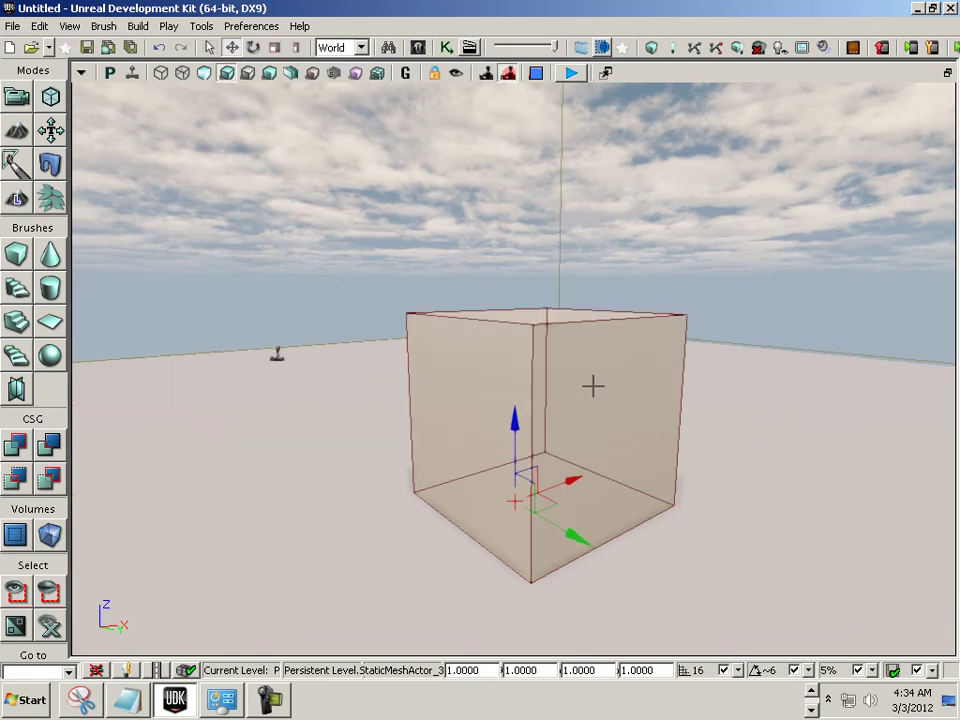
scroll(611, 394, "down", 3)
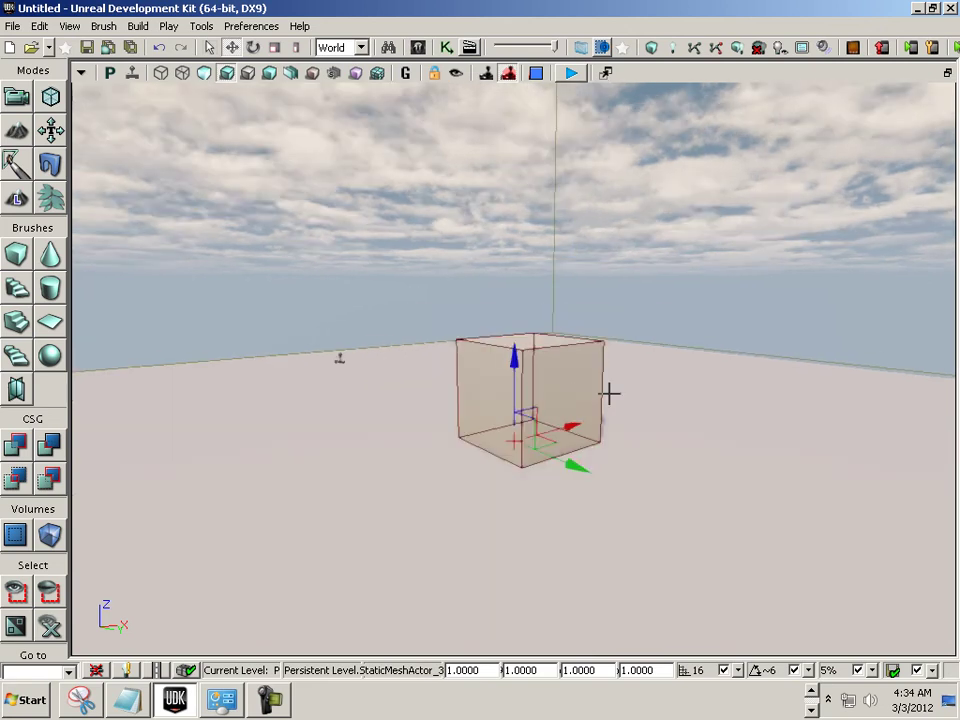
scroll(590, 398, "up", 1)
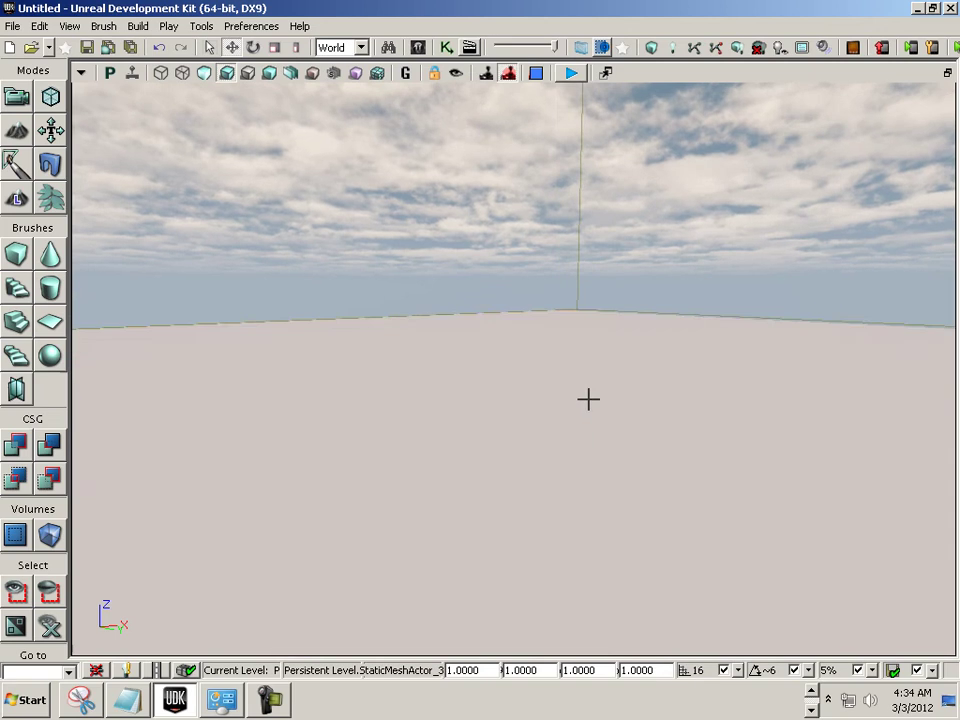
scroll(590, 398, "down", 1)
scroll(588, 399, "down", 1)
scroll(586, 400, "up", 2)
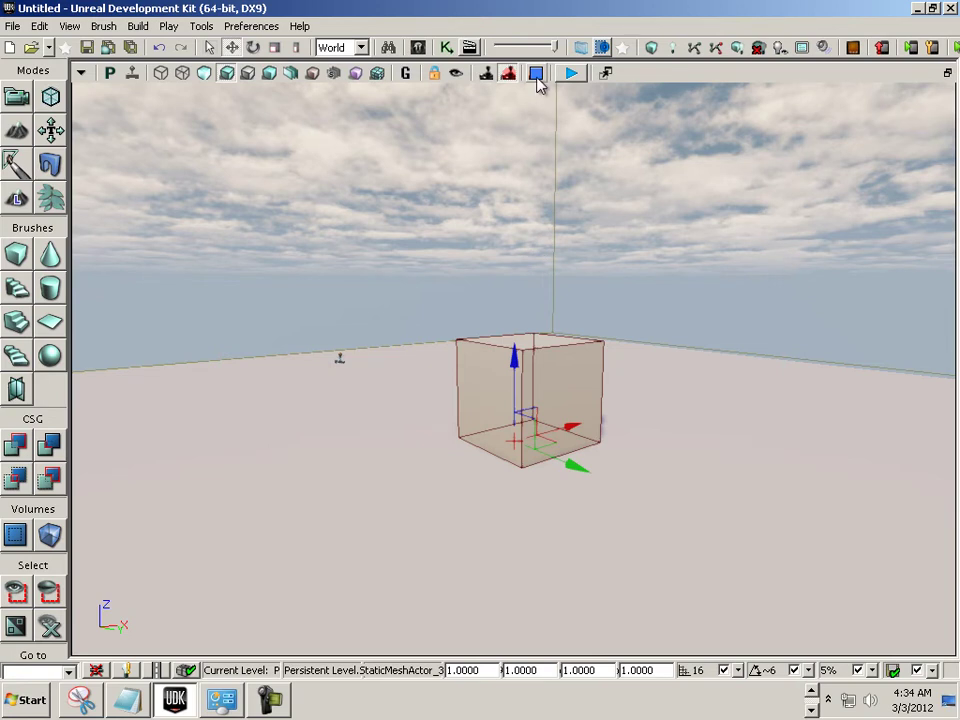
Step: Cycle the camera movement speed, fly toward the cube, then pull back and forward
left_click(536, 74)
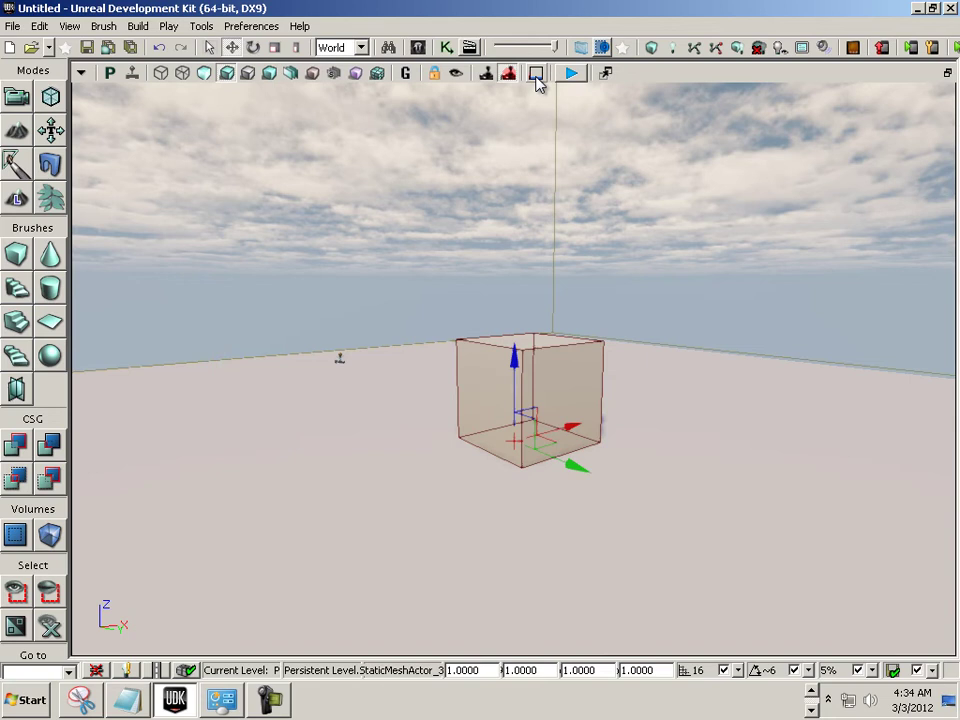
mouse_move(493, 313)
left_mouse_down()
mouse_move(480, 85)
mouse_move(527, 313)
left_mouse_up()
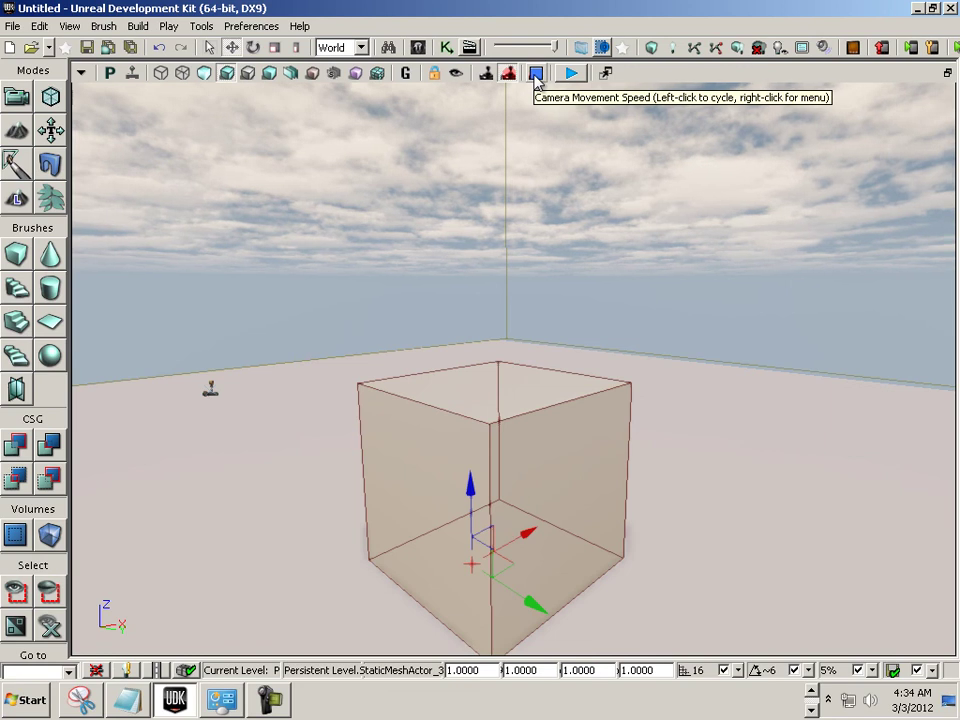
mouse_move(537, 90)
left_mouse_down()
mouse_move(557, 285)
mouse_move(548, 236)
mouse_move(555, 242)
left_mouse_up()
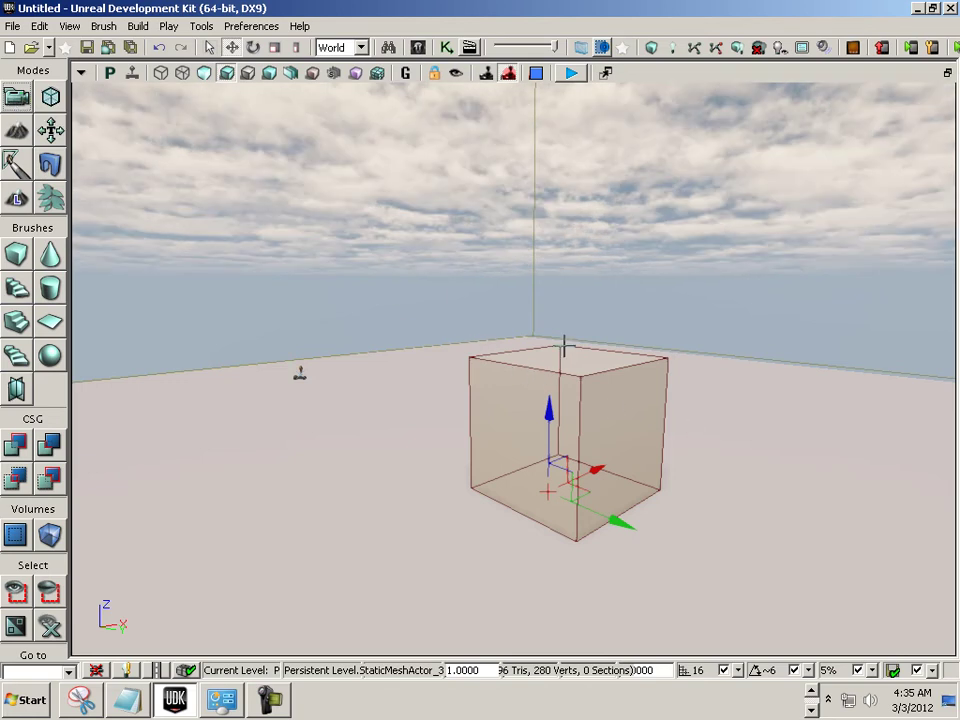
Step: Frame the brush cube with Go to Actor, then back out of the framed view
mouse_move(556, 344)
left_mouse_down()
mouse_move(545, 462)
mouse_move(551, 396)
mouse_move(572, 446)
left_mouse_up()
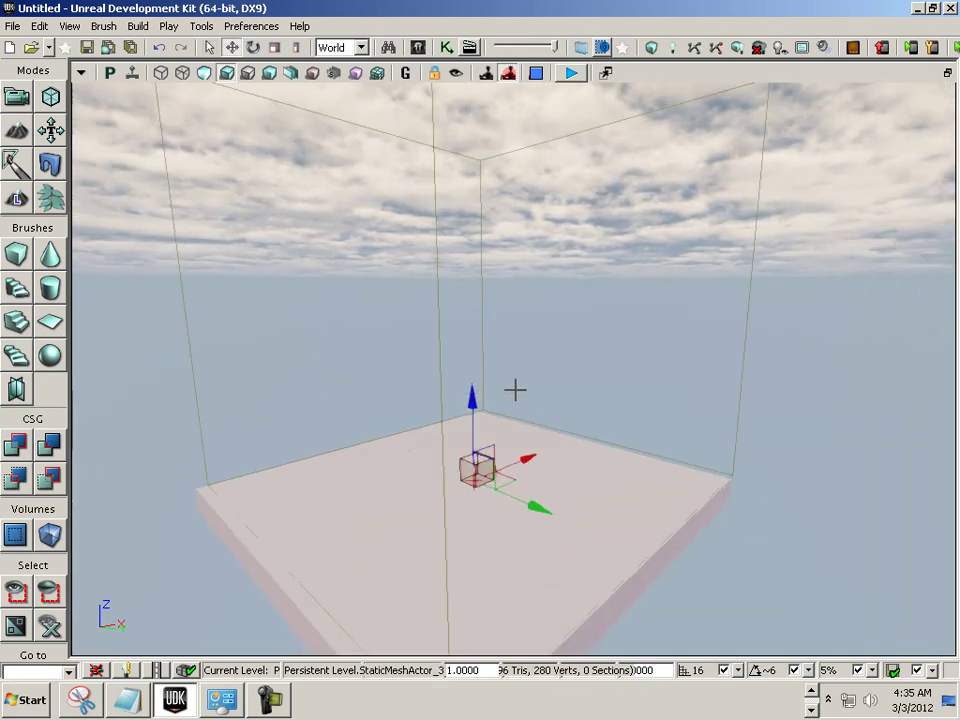
scroll(465, 478, "down", 3)
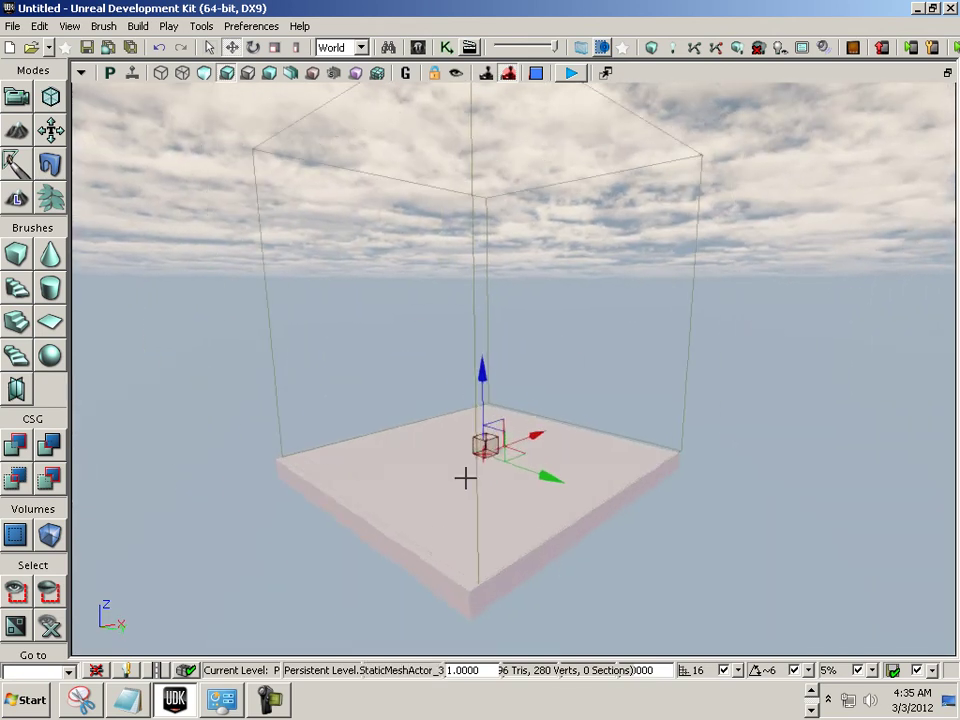
scroll(465, 476, "down", 1)
scroll(465, 471, "down", 2)
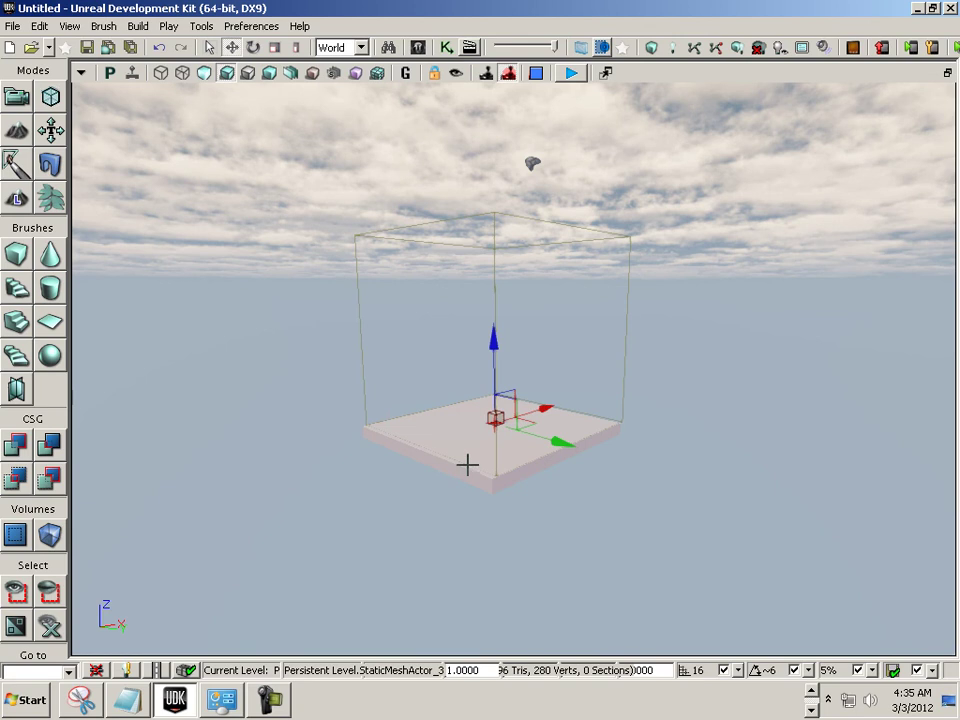
right_click(494, 417)
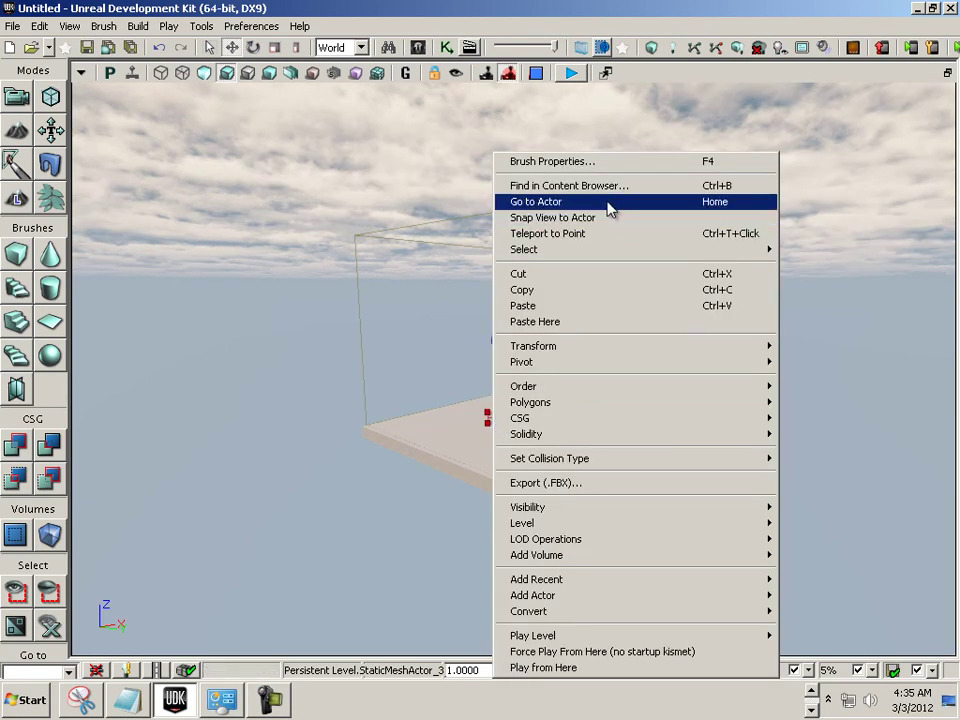
left_click(721, 214)
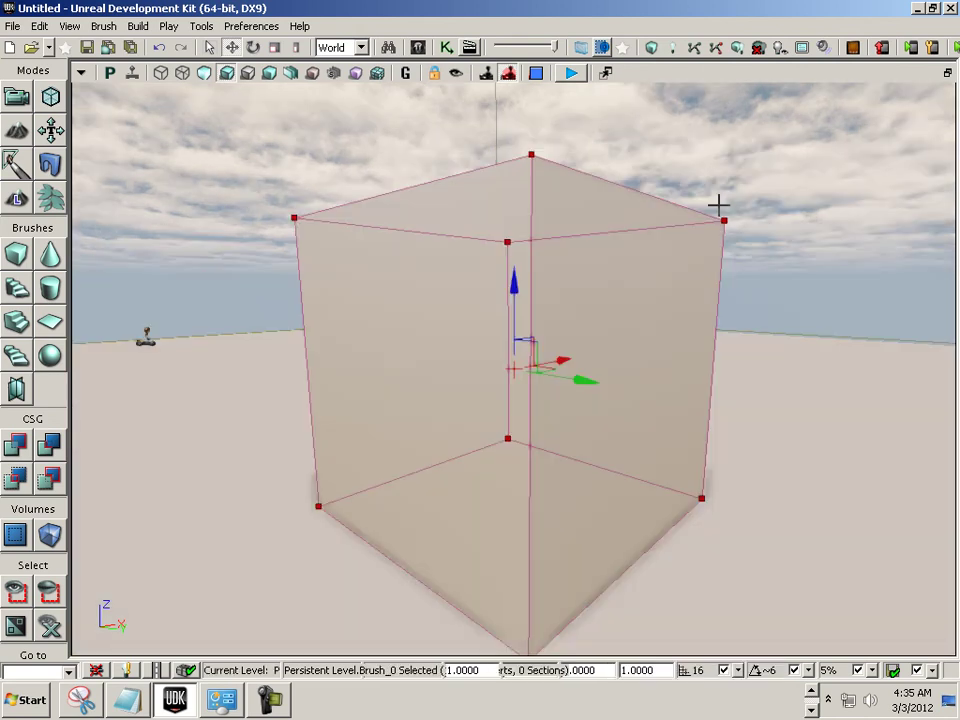
key("ctrl+z")
key("ctrl+z")
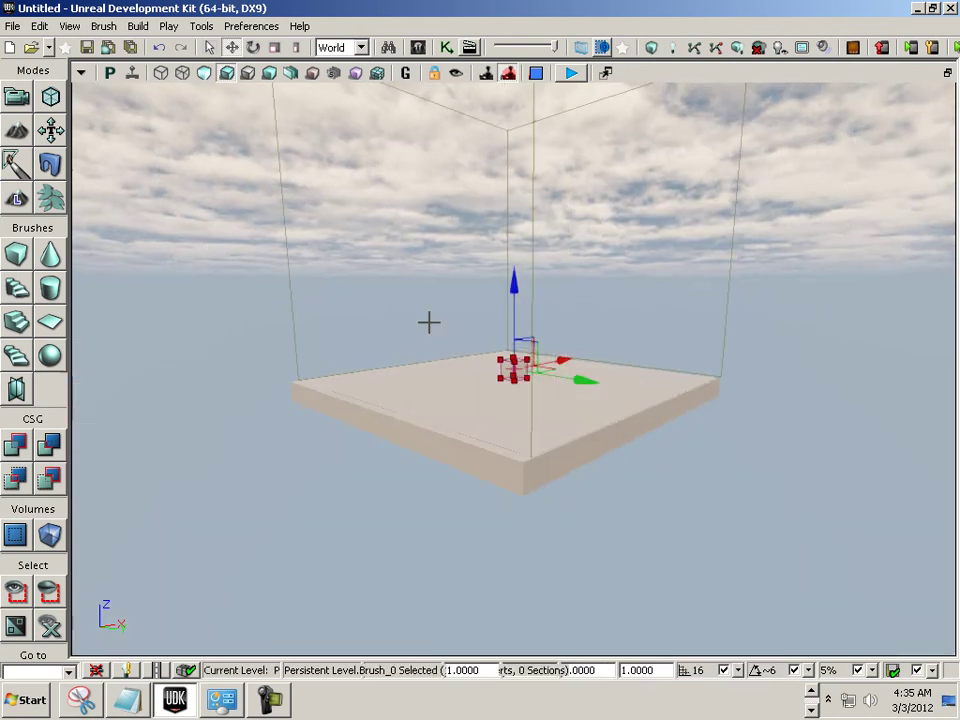
Step: Fly the camera beneath the floor slab and back above it onto the floor
left_click_drag(401, 314, 401, 314)
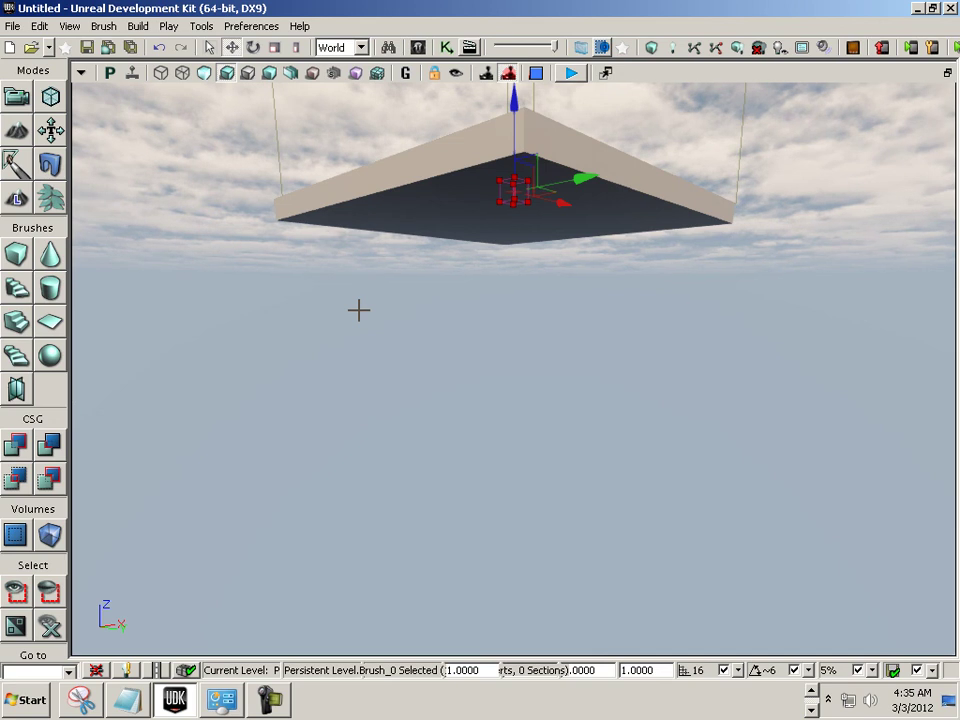
left_click_drag(359, 310, 359, 310)
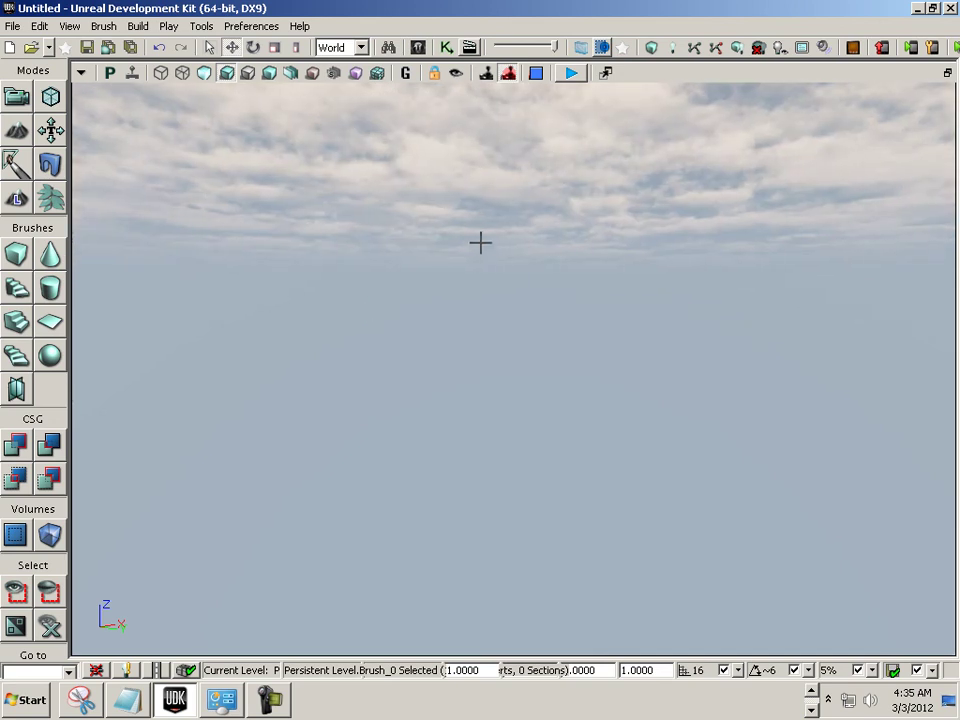
left_click_drag(480, 253, 491, 239)
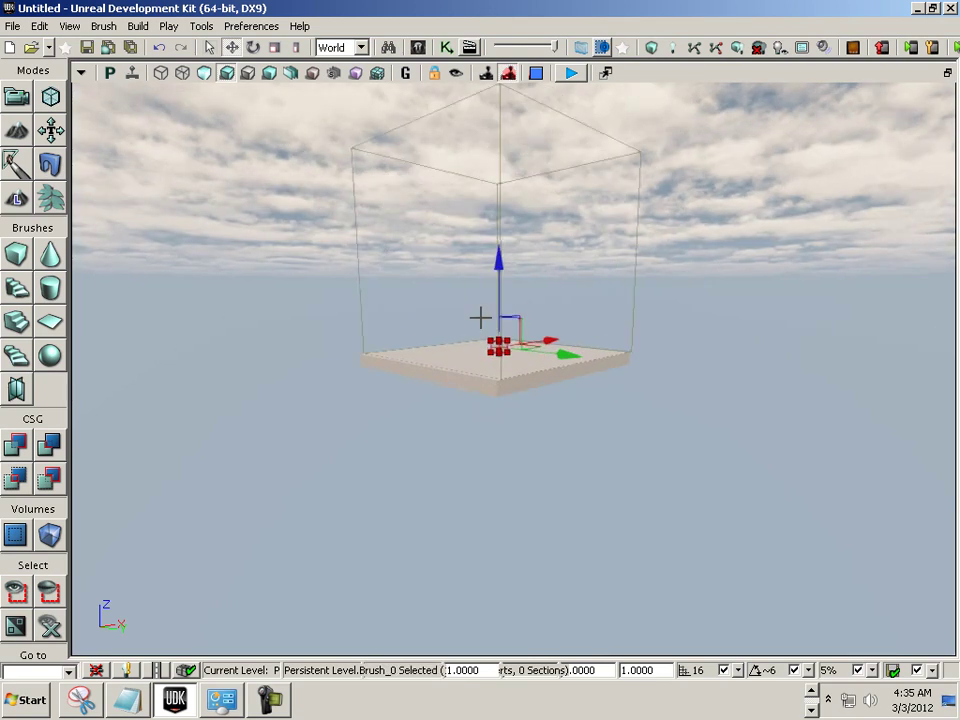
mouse_move(491, 239)
left_mouse_down()
mouse_move(457, 357)
mouse_move(450, 306)
left_mouse_up()
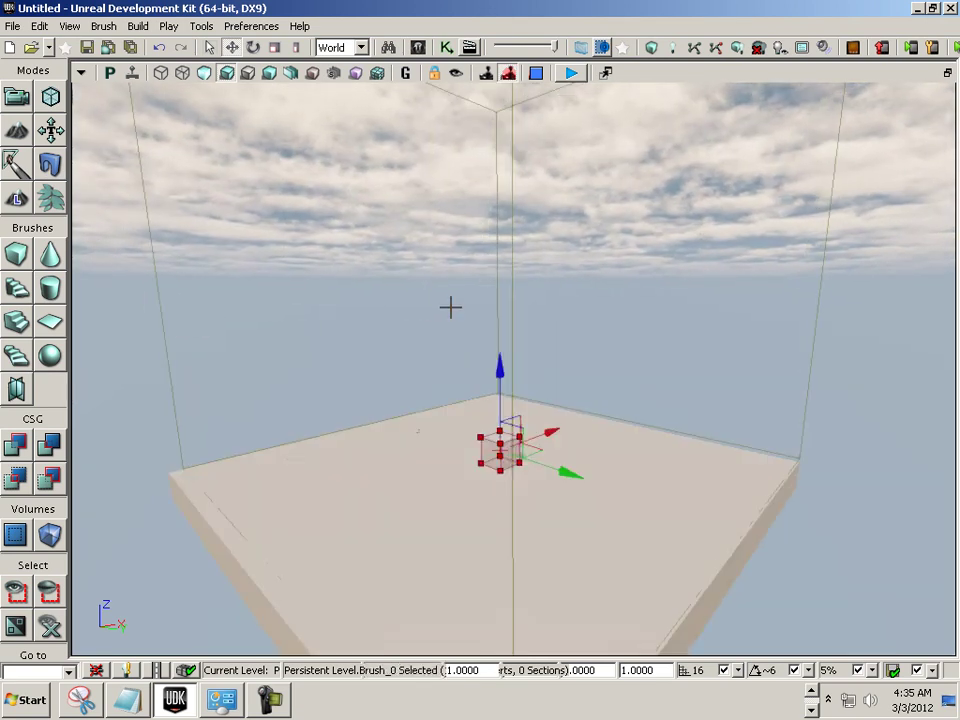
Step: Frame the brush cube with Go to Actor, then pick the Lightmass volume's right corner
right_click(488, 454)
left_click(486, 450)
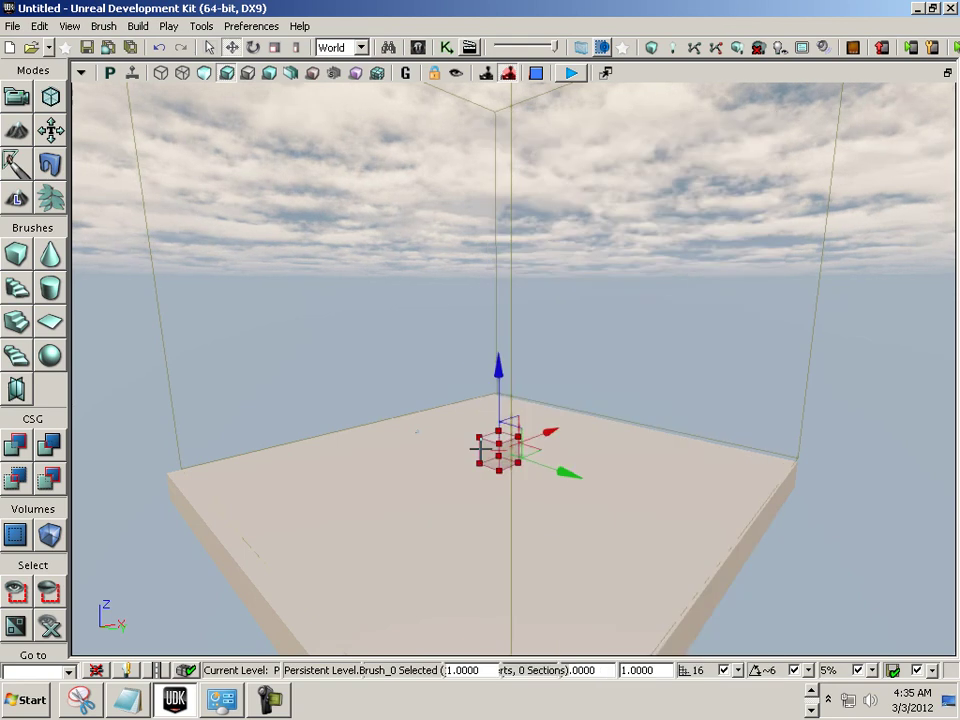
right_click(484, 448)
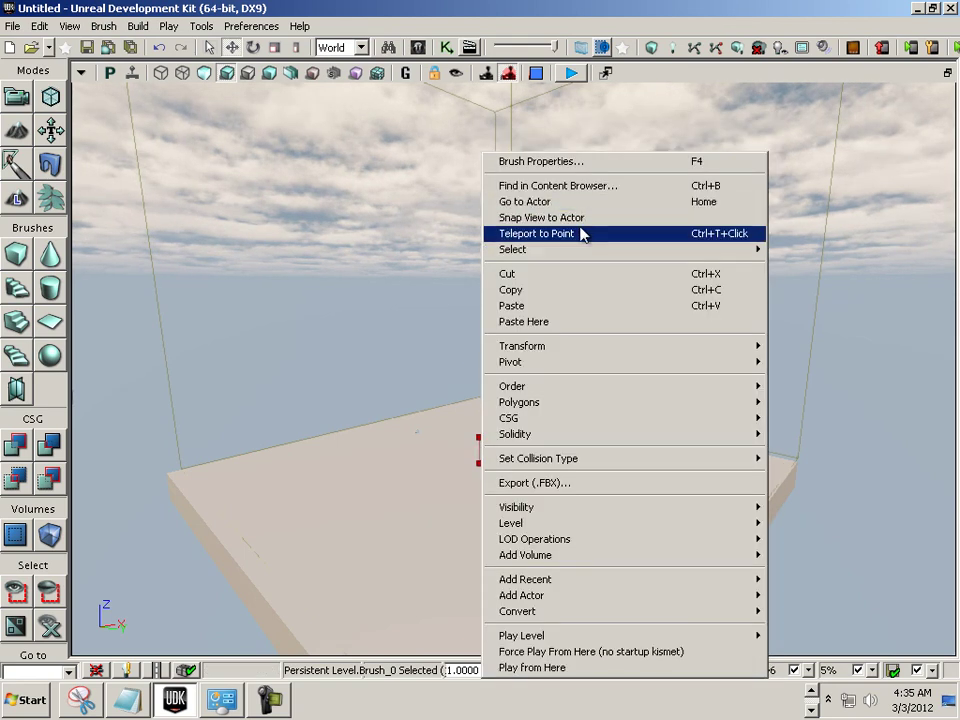
left_click(574, 201)
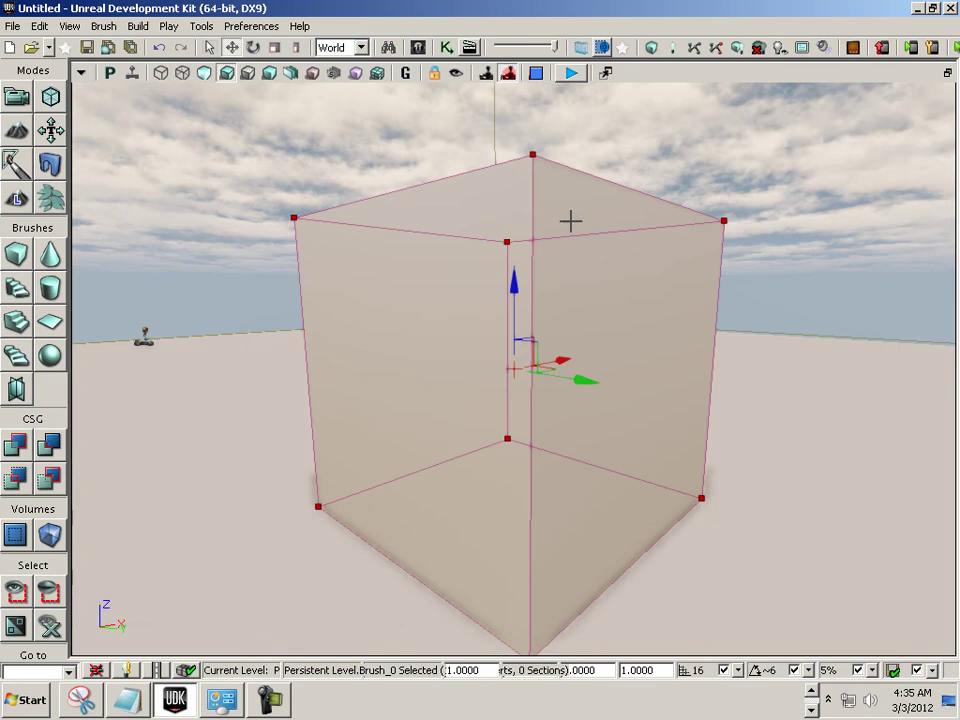
scroll(555, 229, "down", 5)
scroll(531, 249, "down", 3)
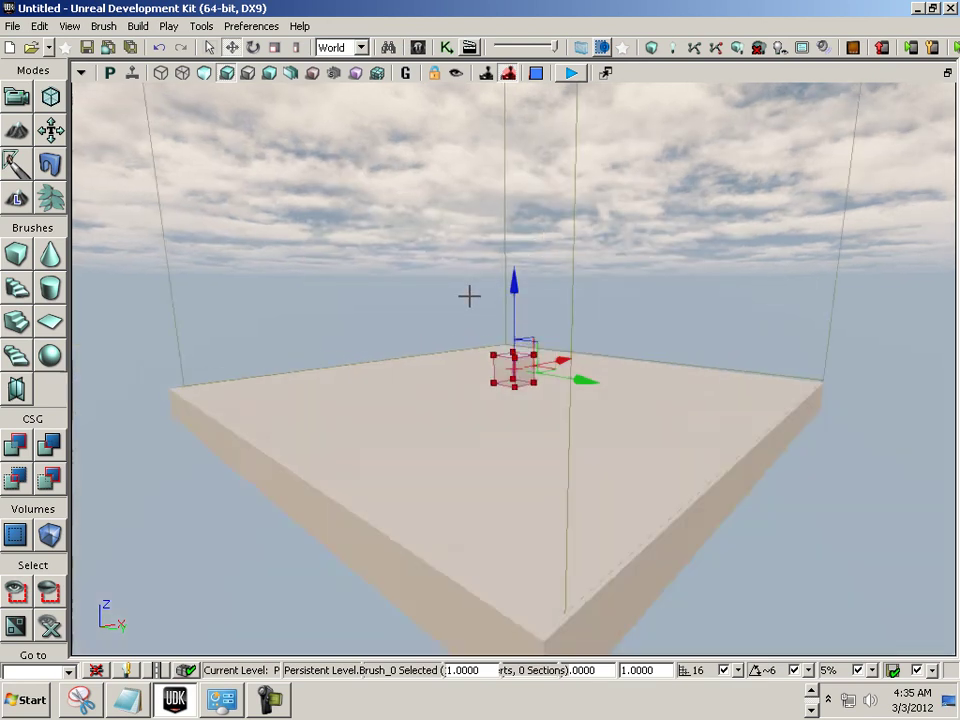
scroll(467, 296, "down", 2)
left_click(704, 391)
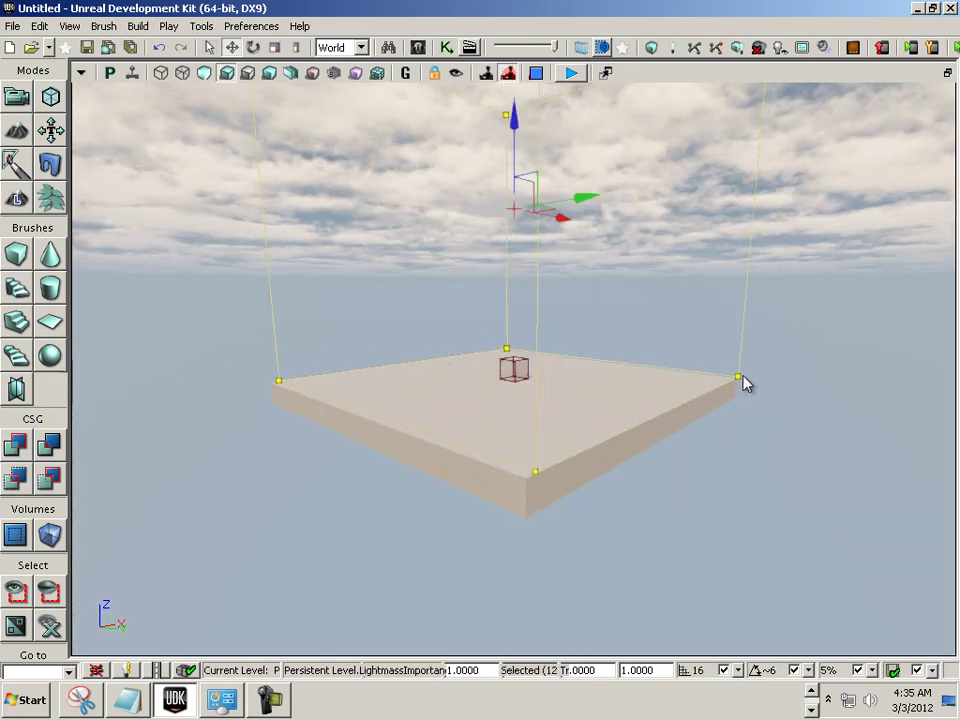
left_click(738, 380)
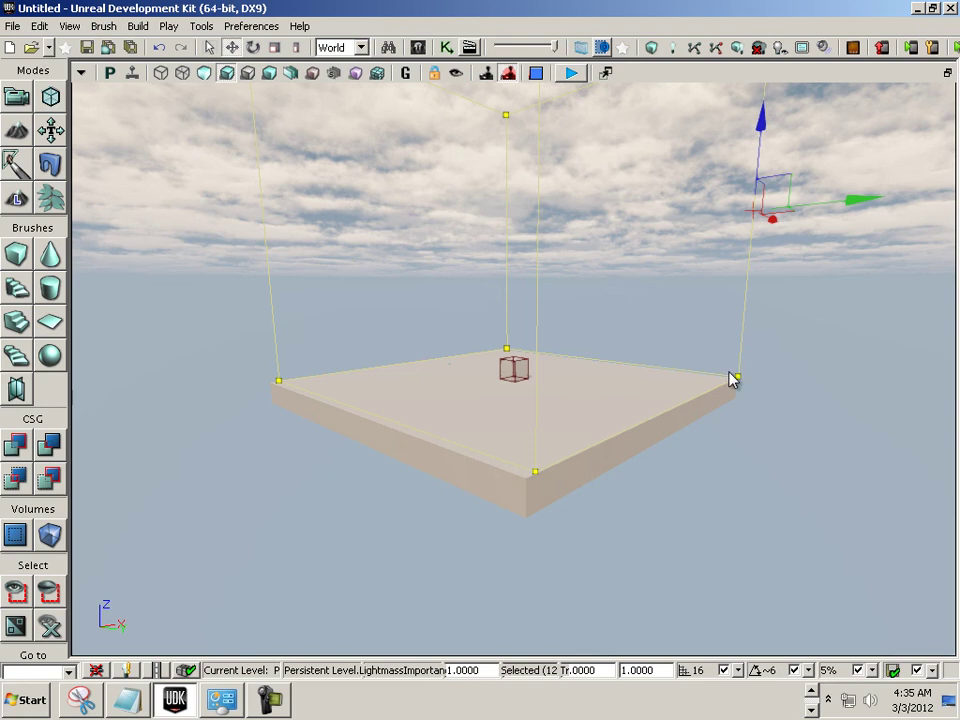
Step: Teleport the camera to the volume's corner point and turn to face the brush cube
right_click(714, 378)
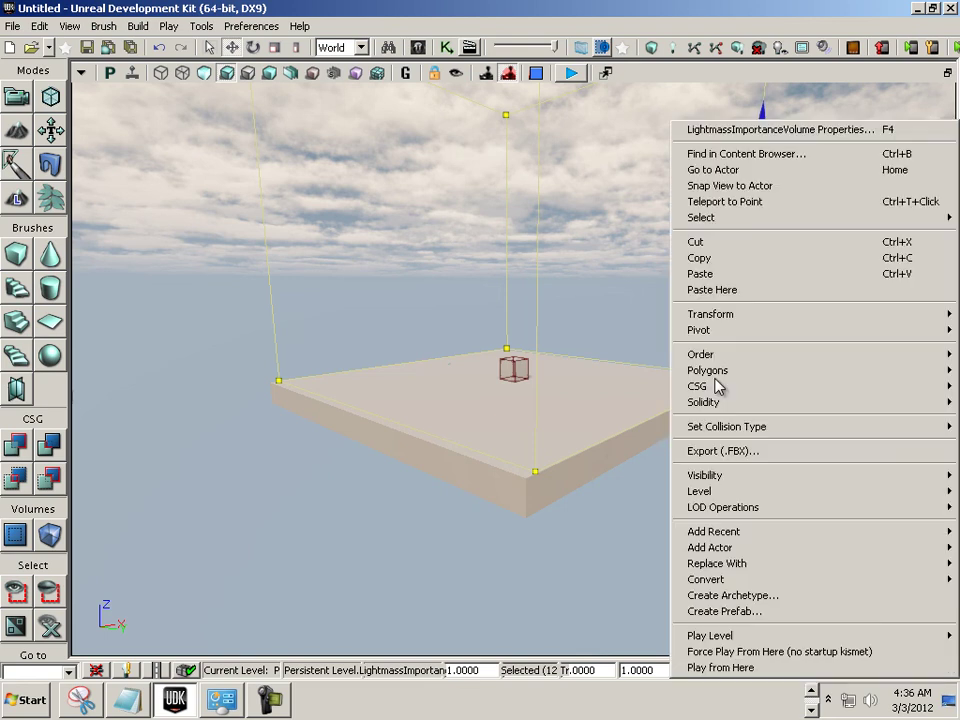
left_click(943, 210)
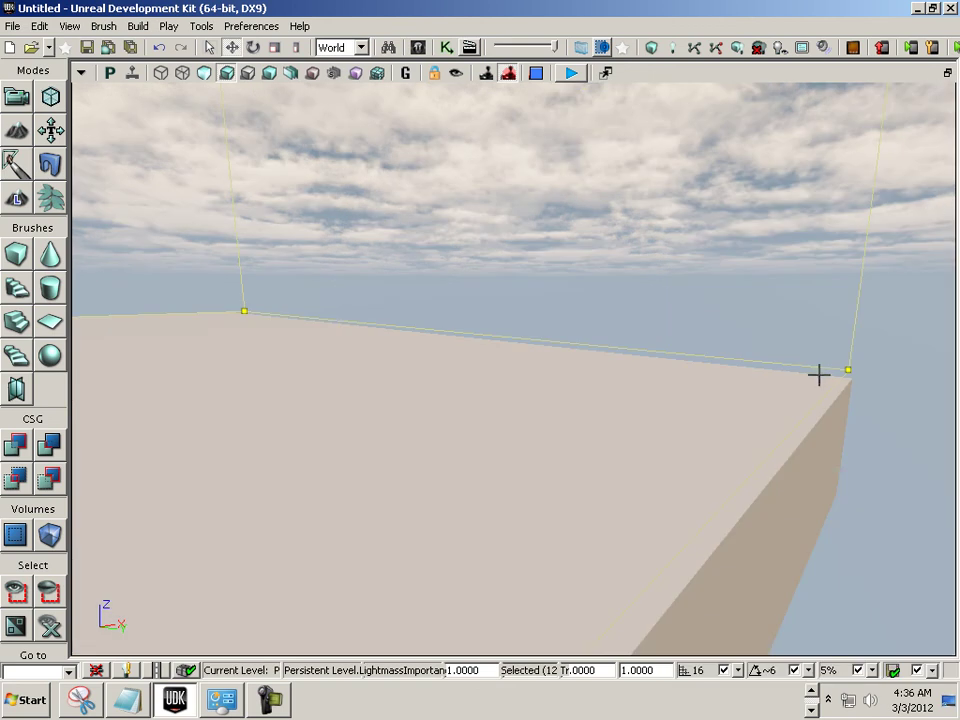
scroll(440, 279, "down", 3)
scroll(400, 277, "down", 2)
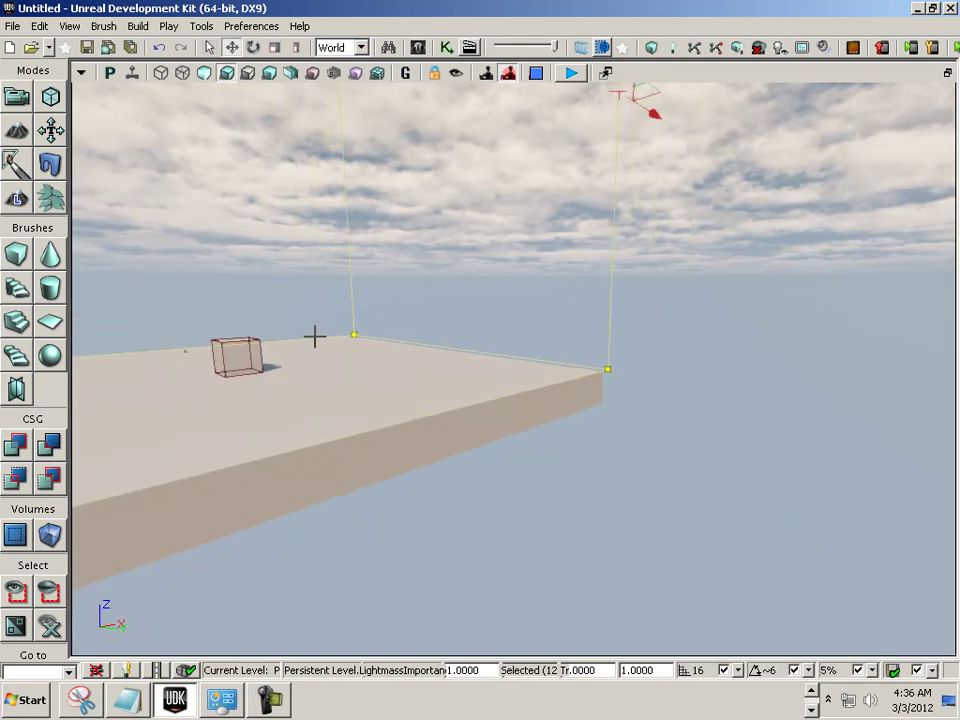
left_click_drag(312, 337, 312, 335)
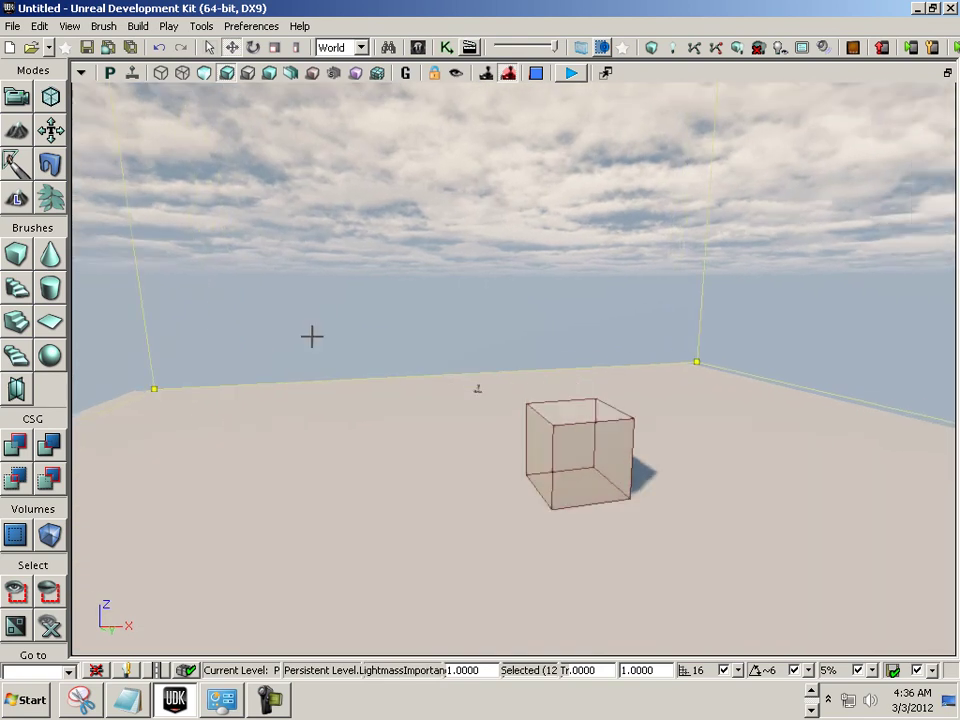